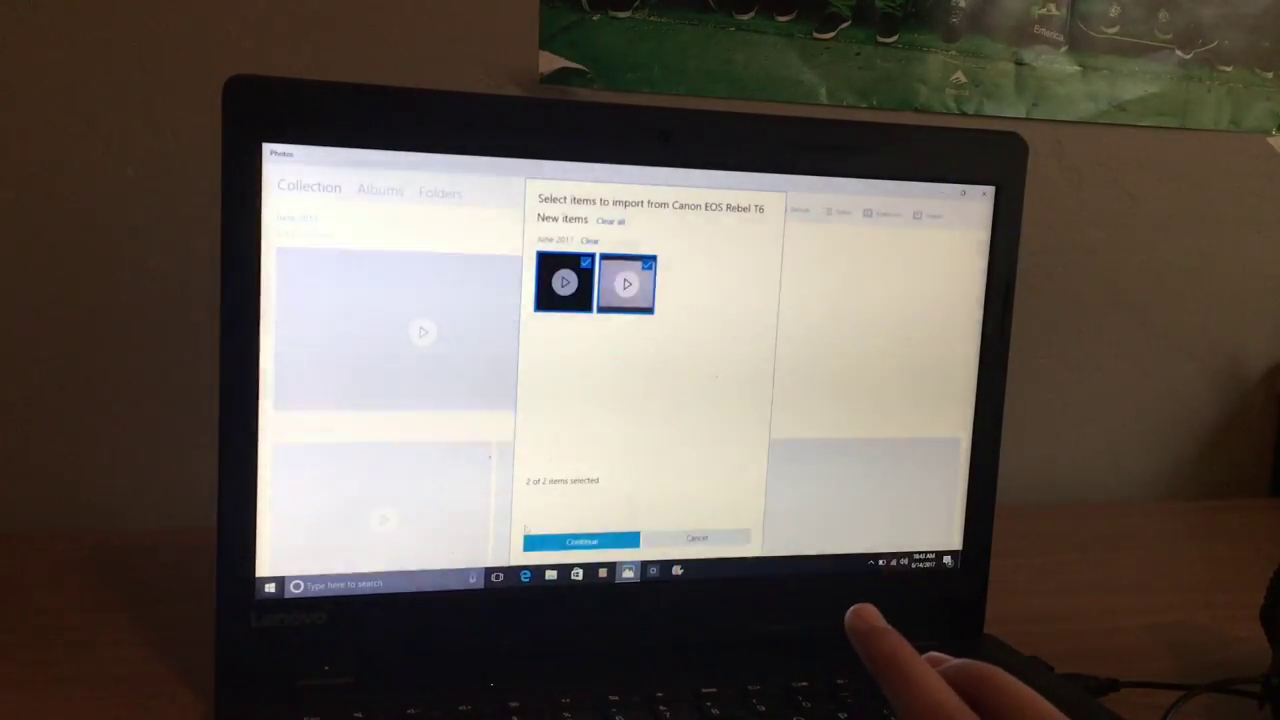
Step: Import both checked Canon EOS Rebel T6 videos into the Pictures folder
click(543, 541)
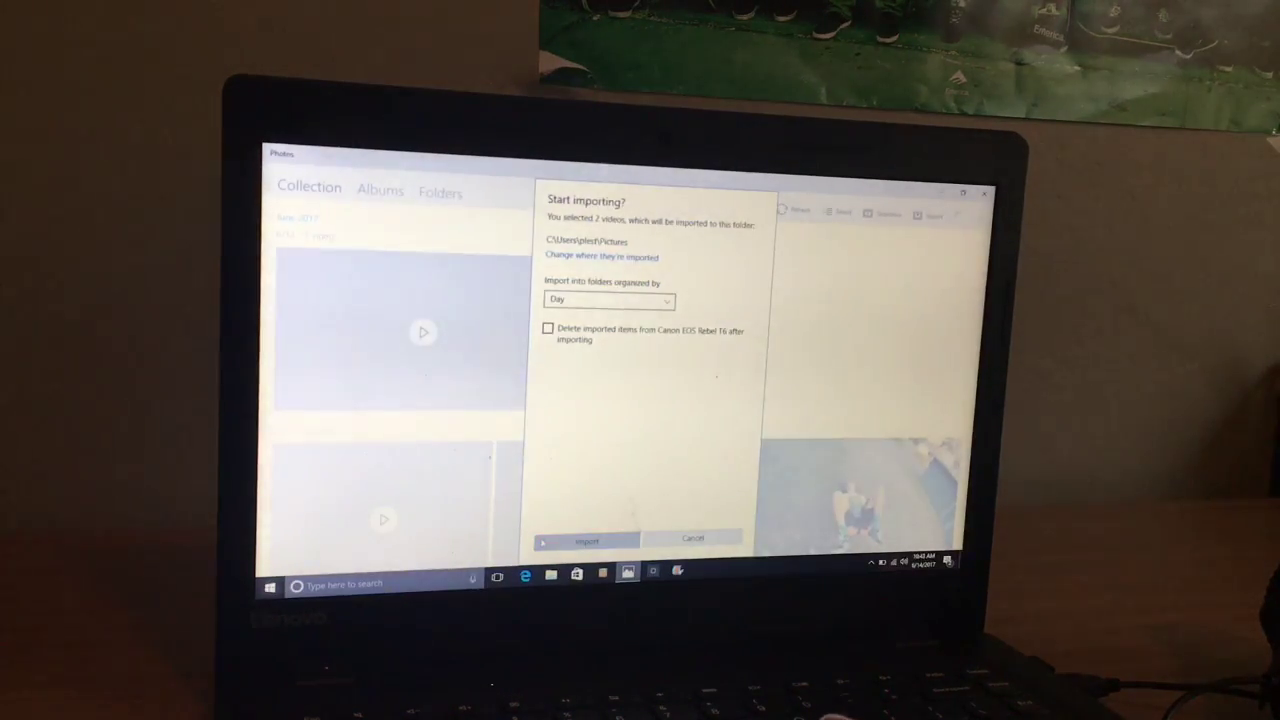
click(542, 541)
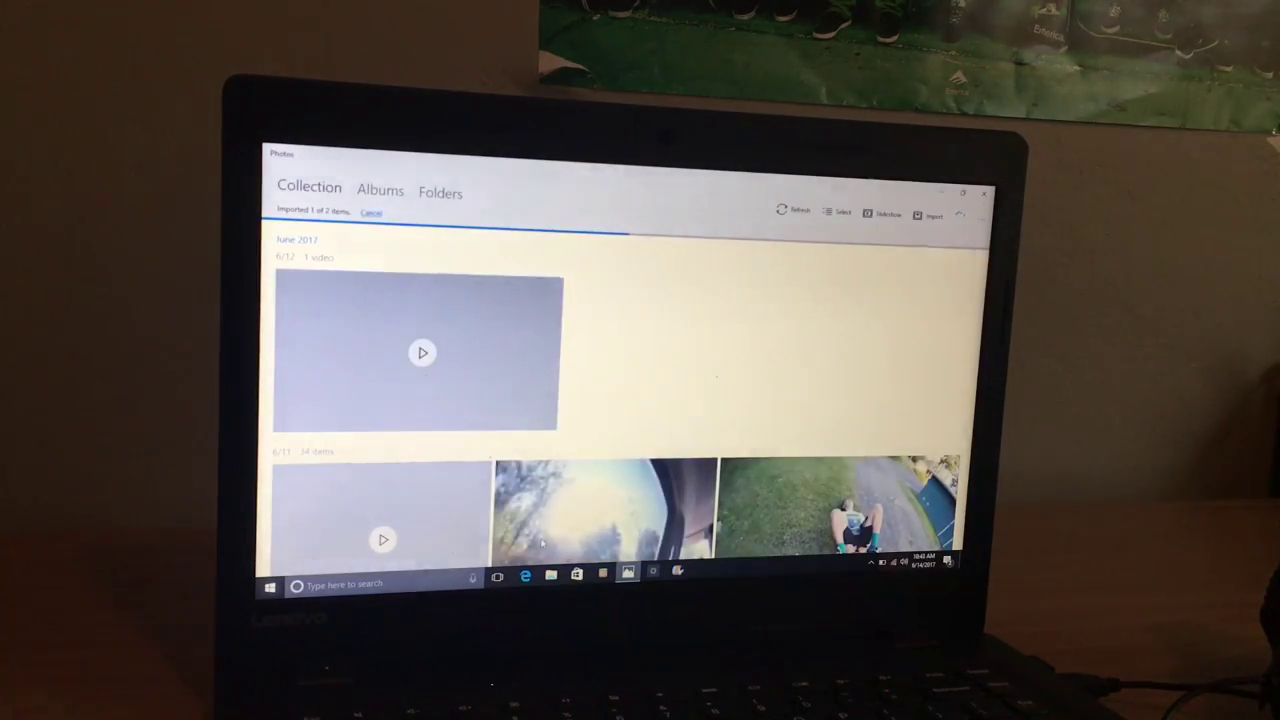